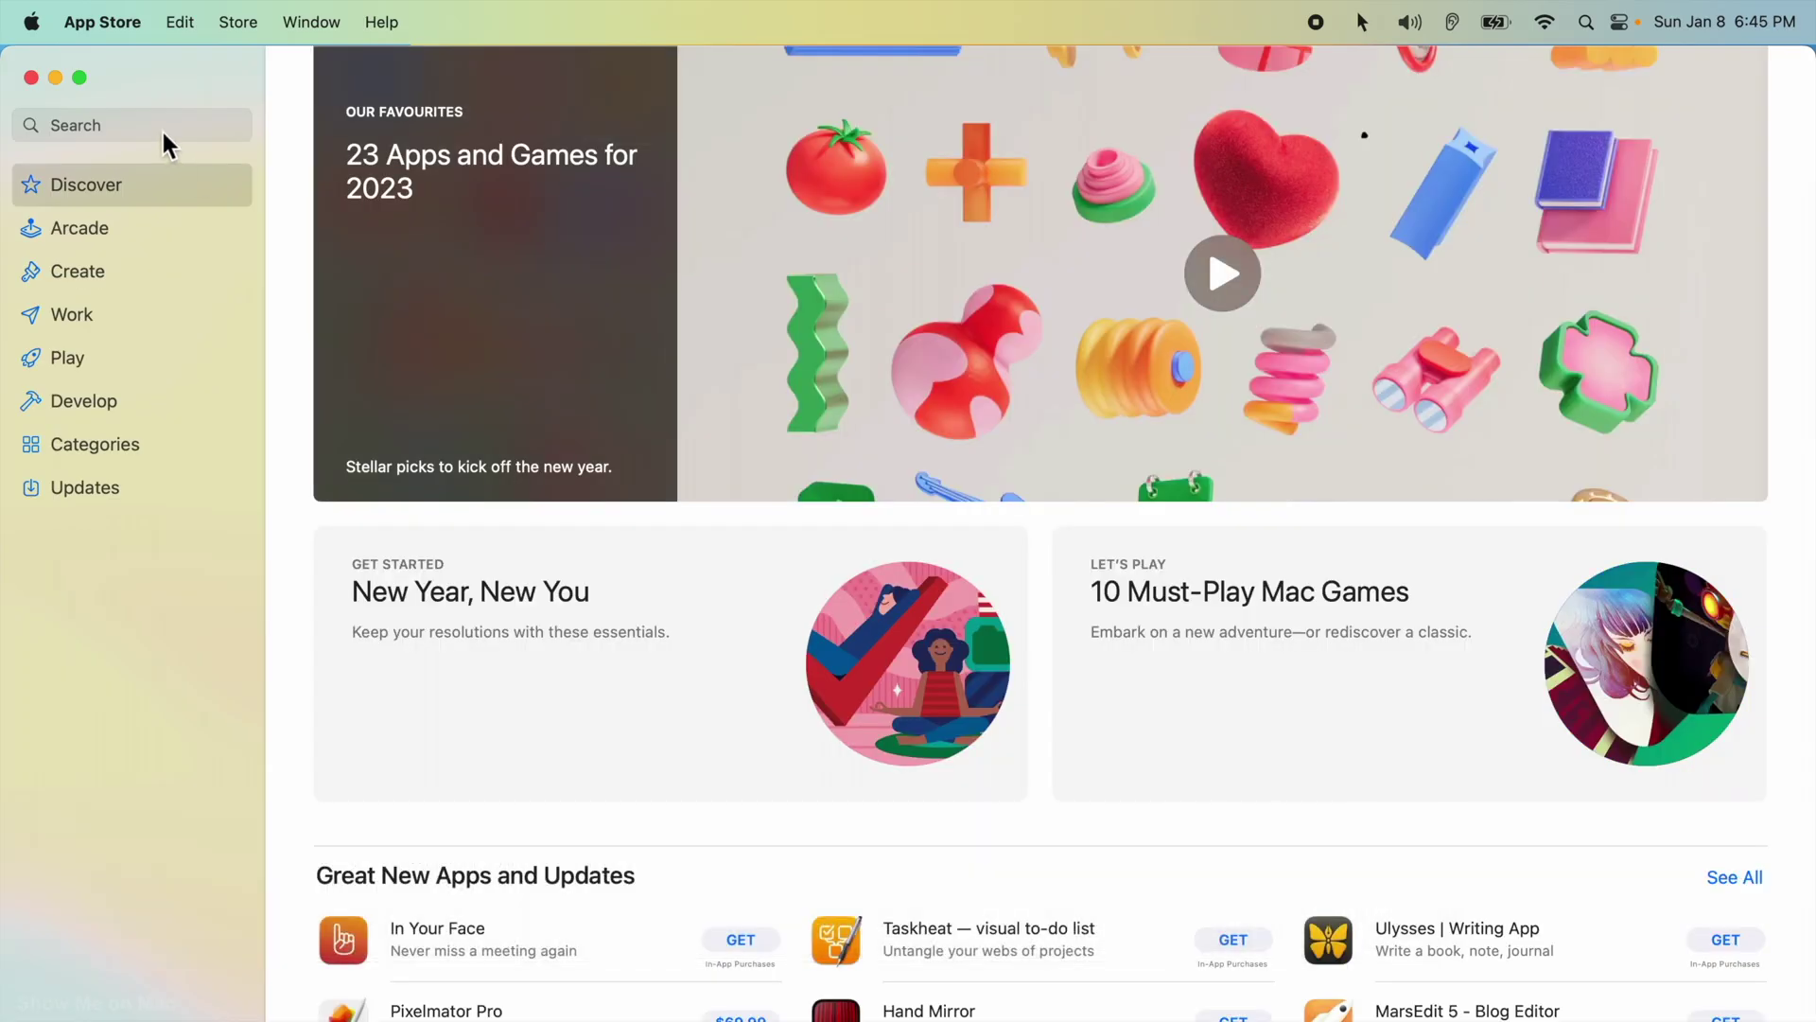
# - Search the App Store for 'freeform', then open System Settings from the Apple menu
pyautogui.click(171, 125)
pyautogui.write('freeform')
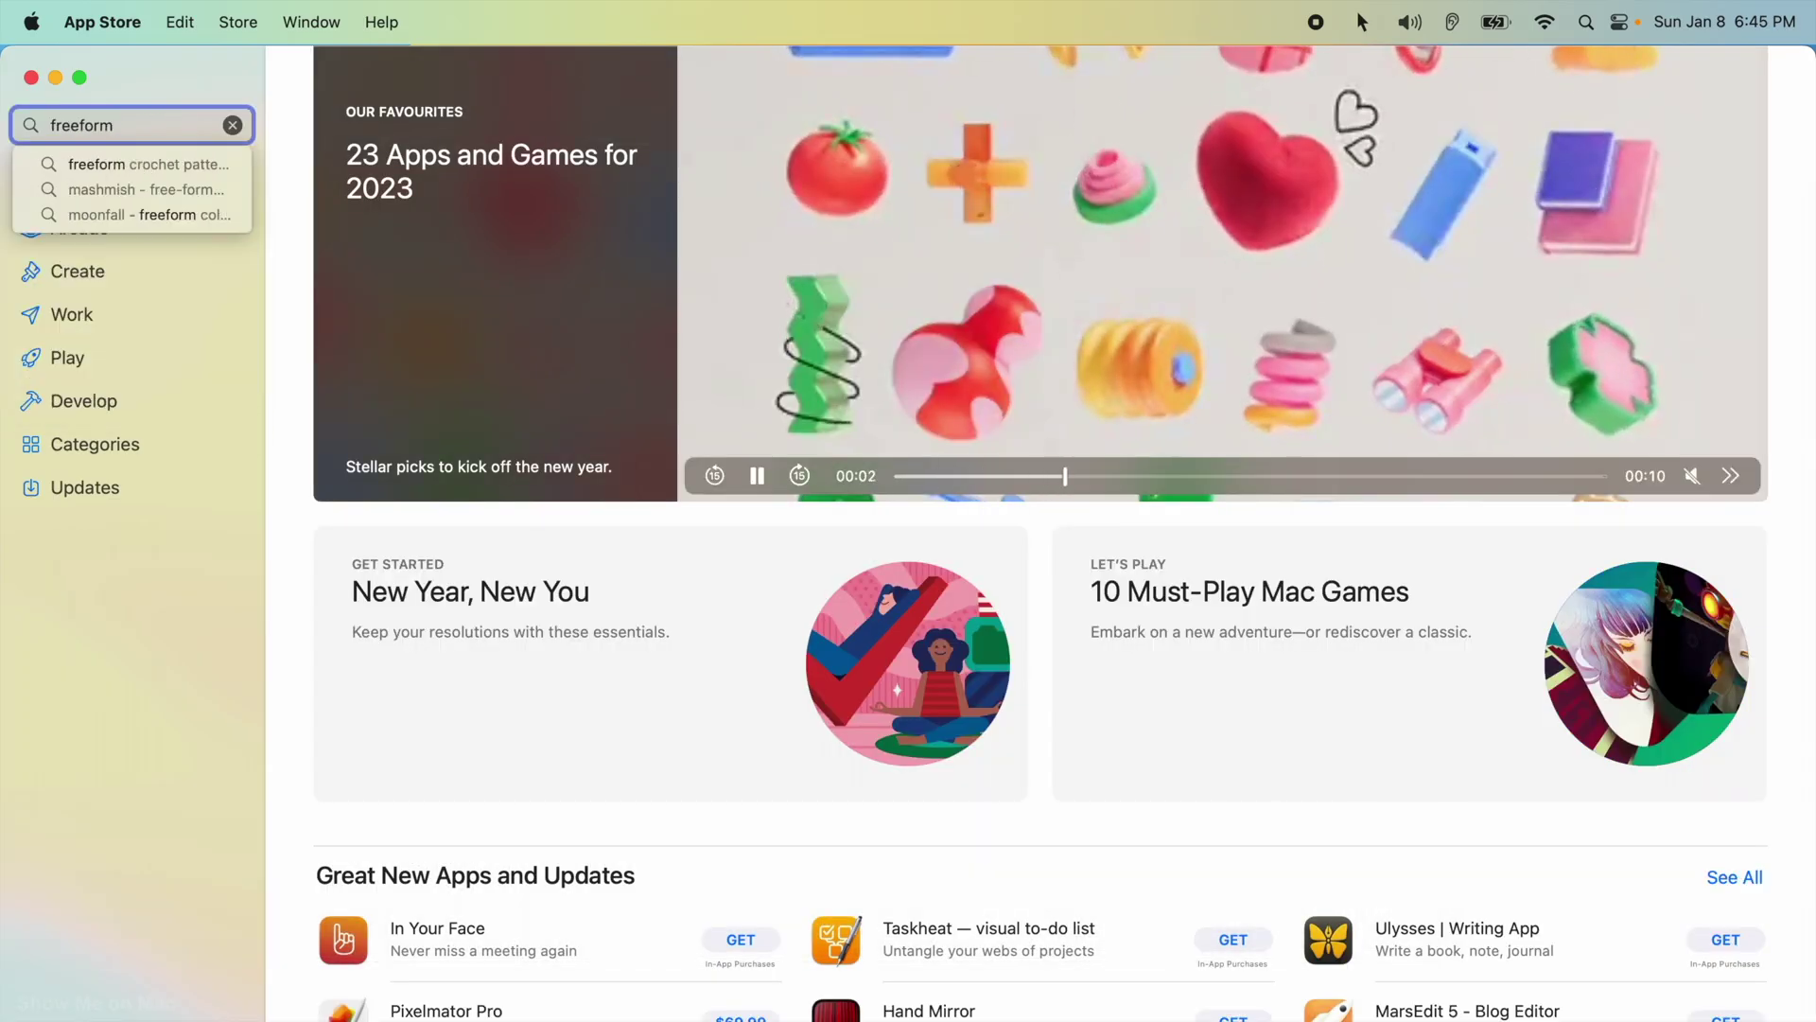
pyautogui.press('Return')
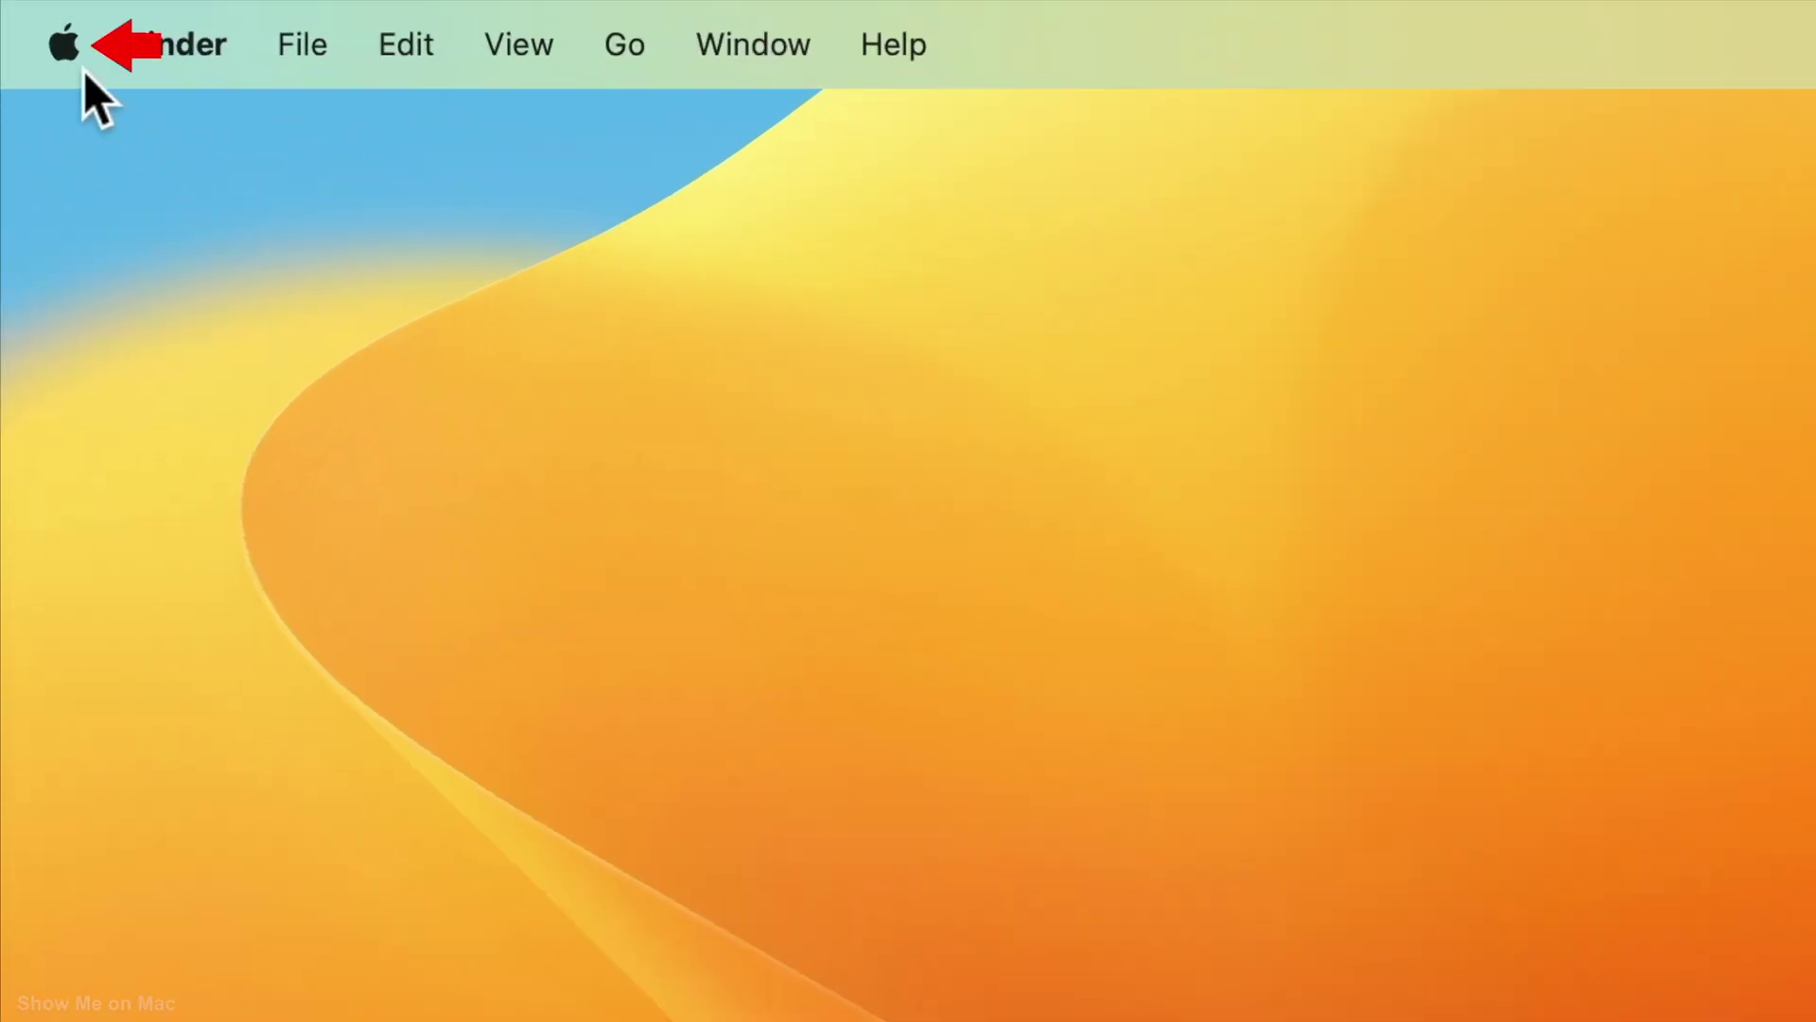
pyautogui.click(68, 50)
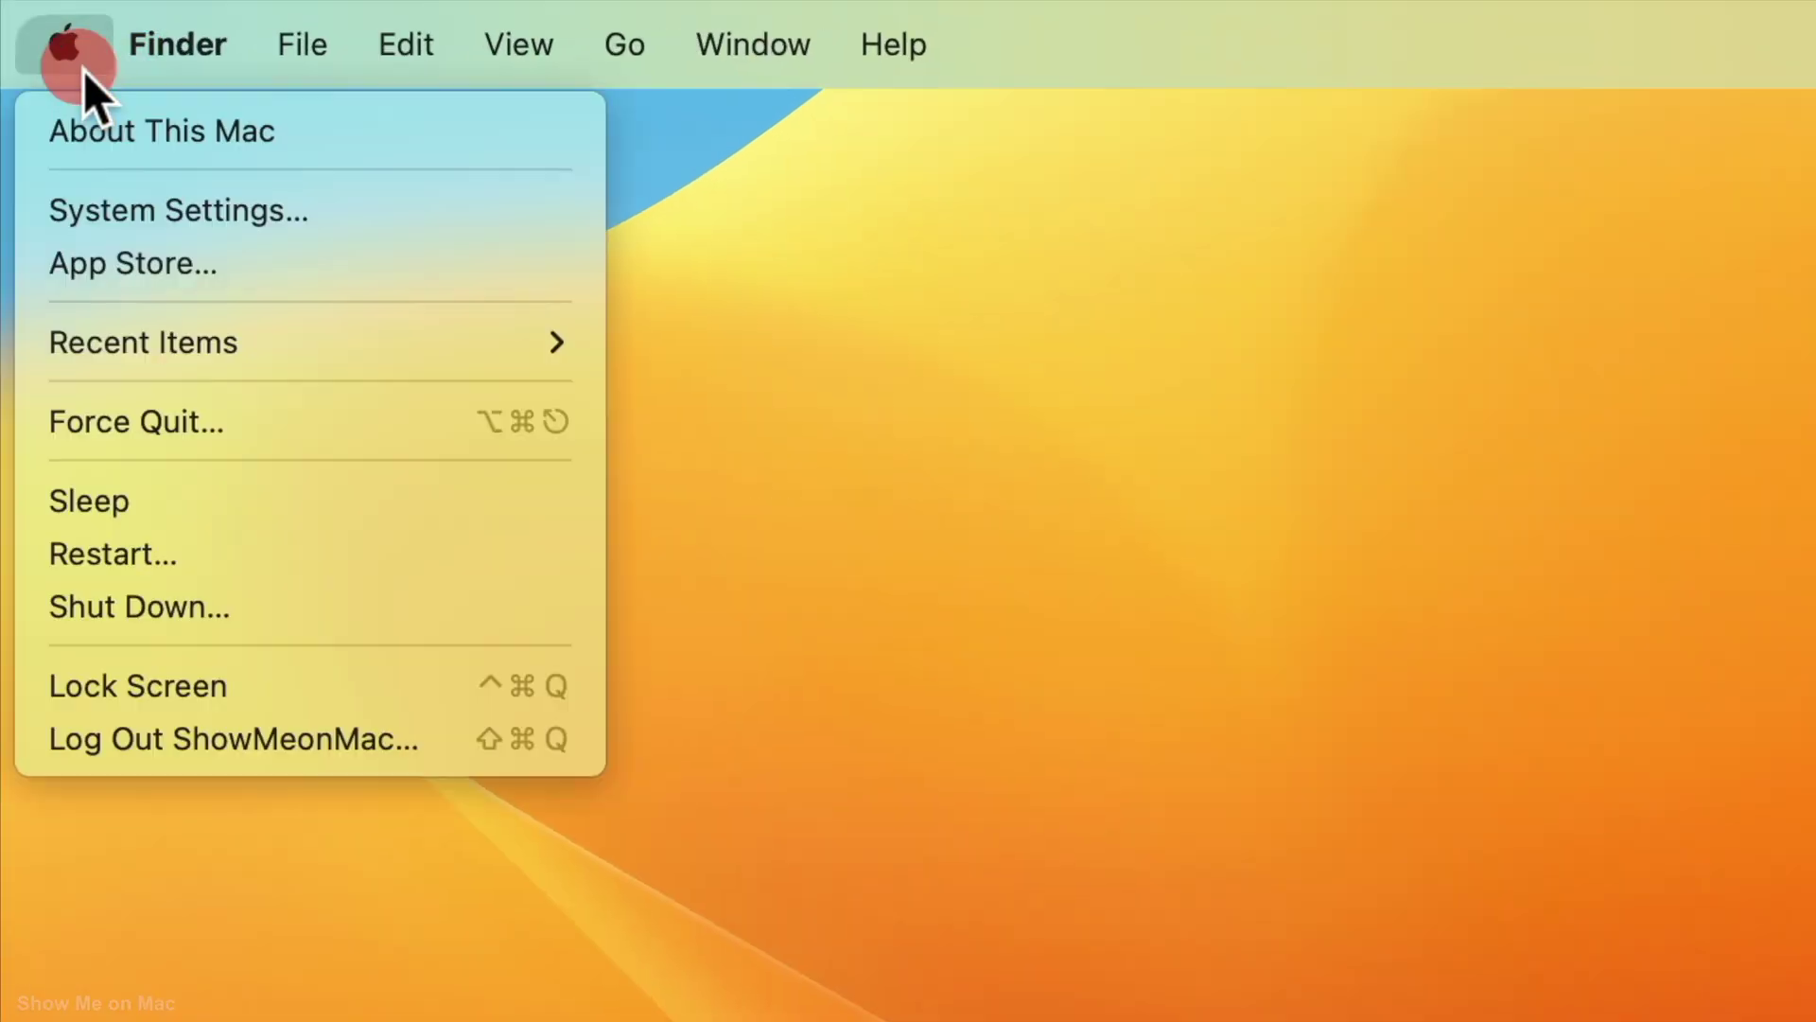
pyautogui.click(173, 218)
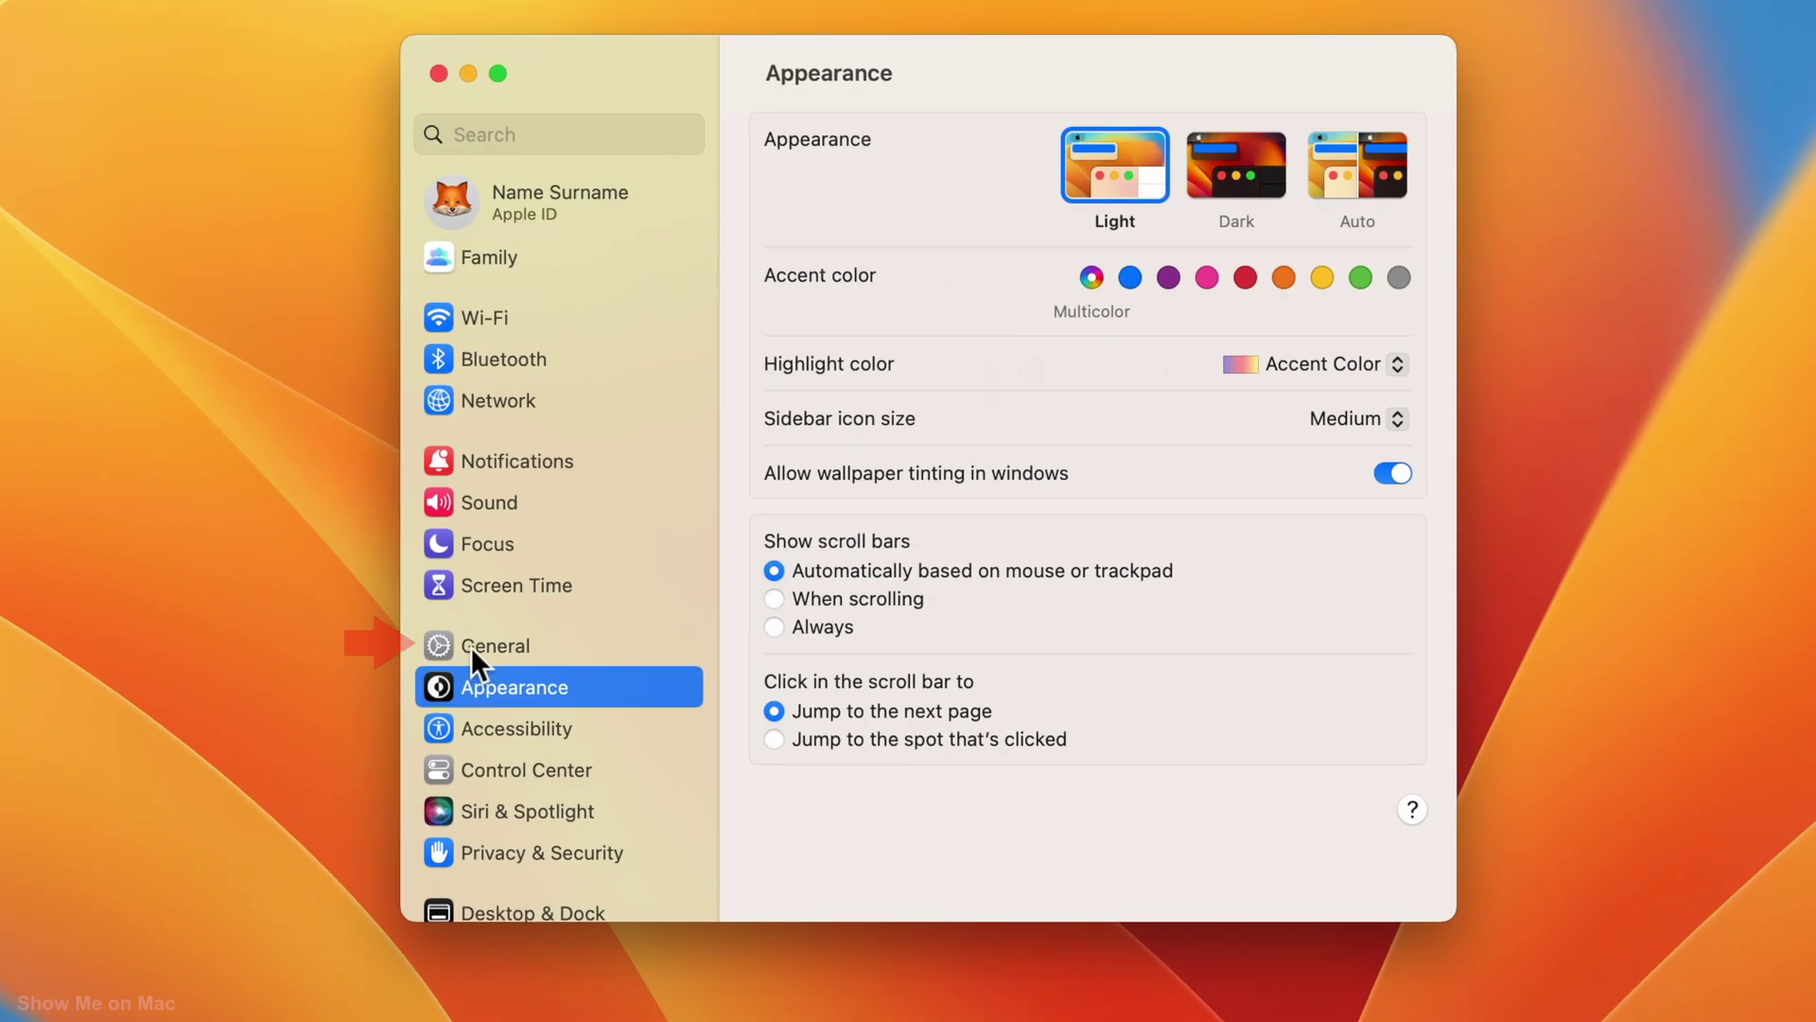
# - Check General > Software Update and start the macOS Ventura 13.1 update
pyautogui.click(470, 646)
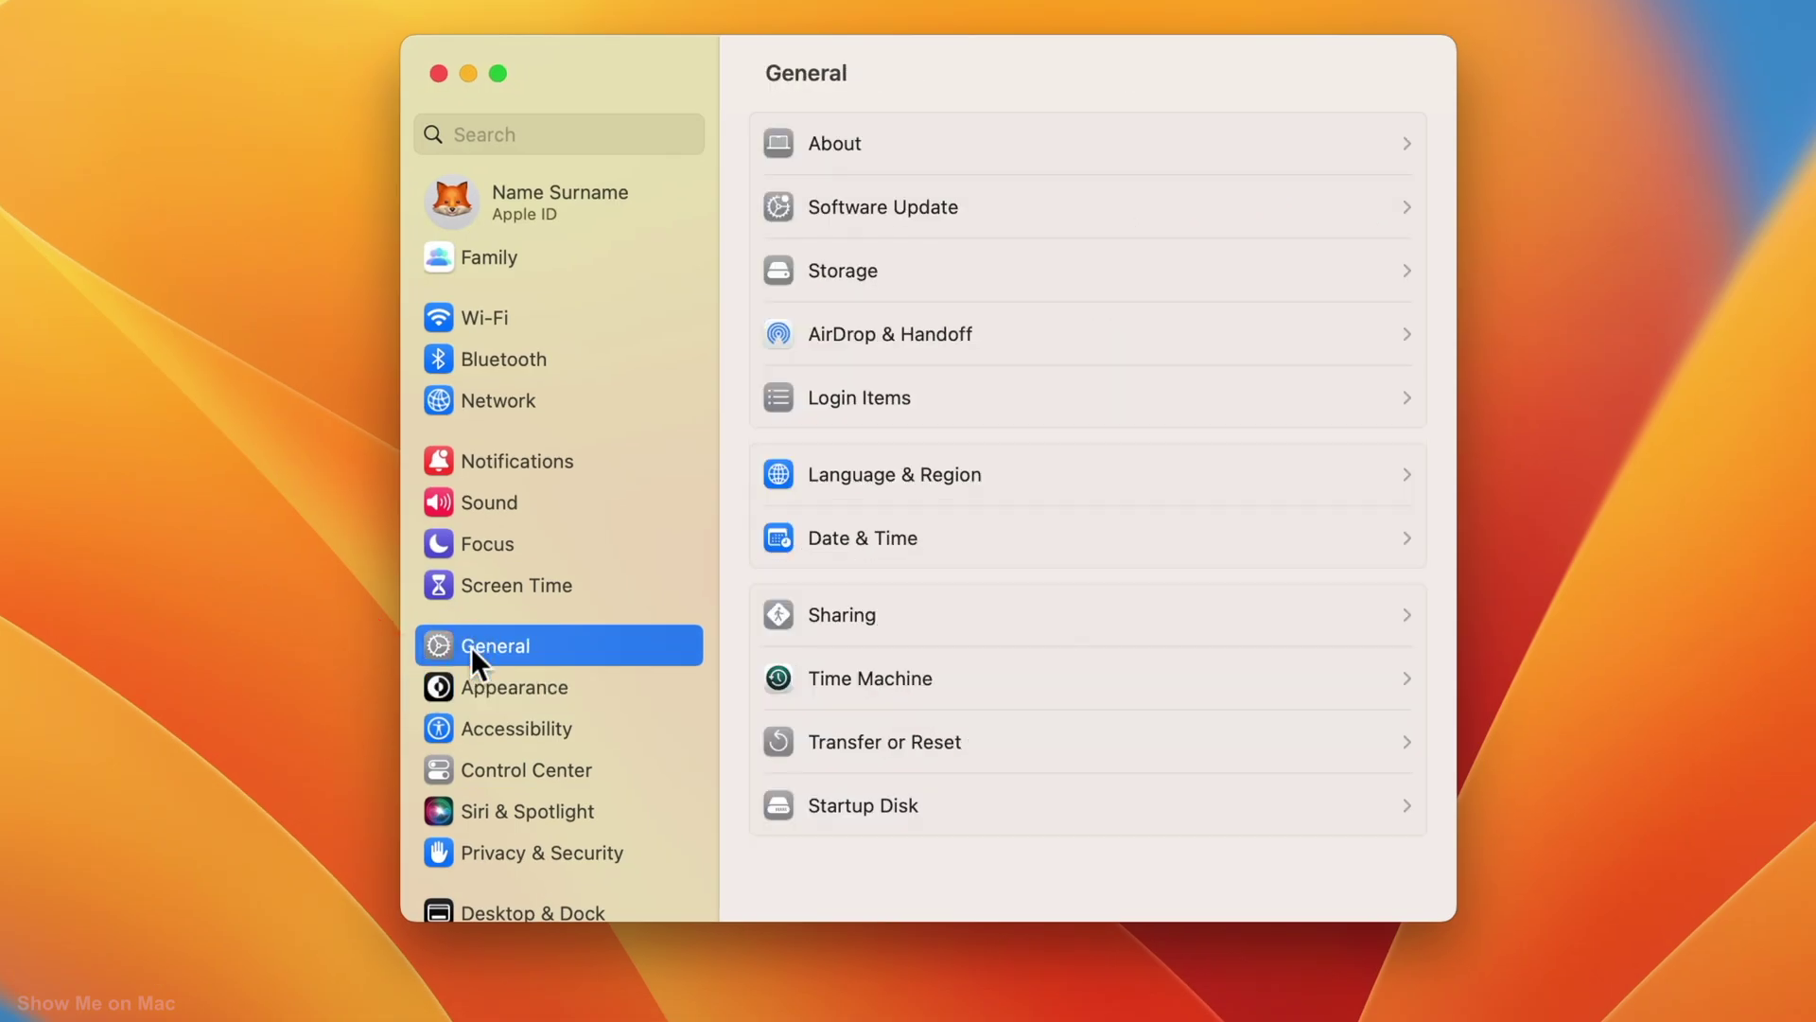
pyautogui.click(844, 211)
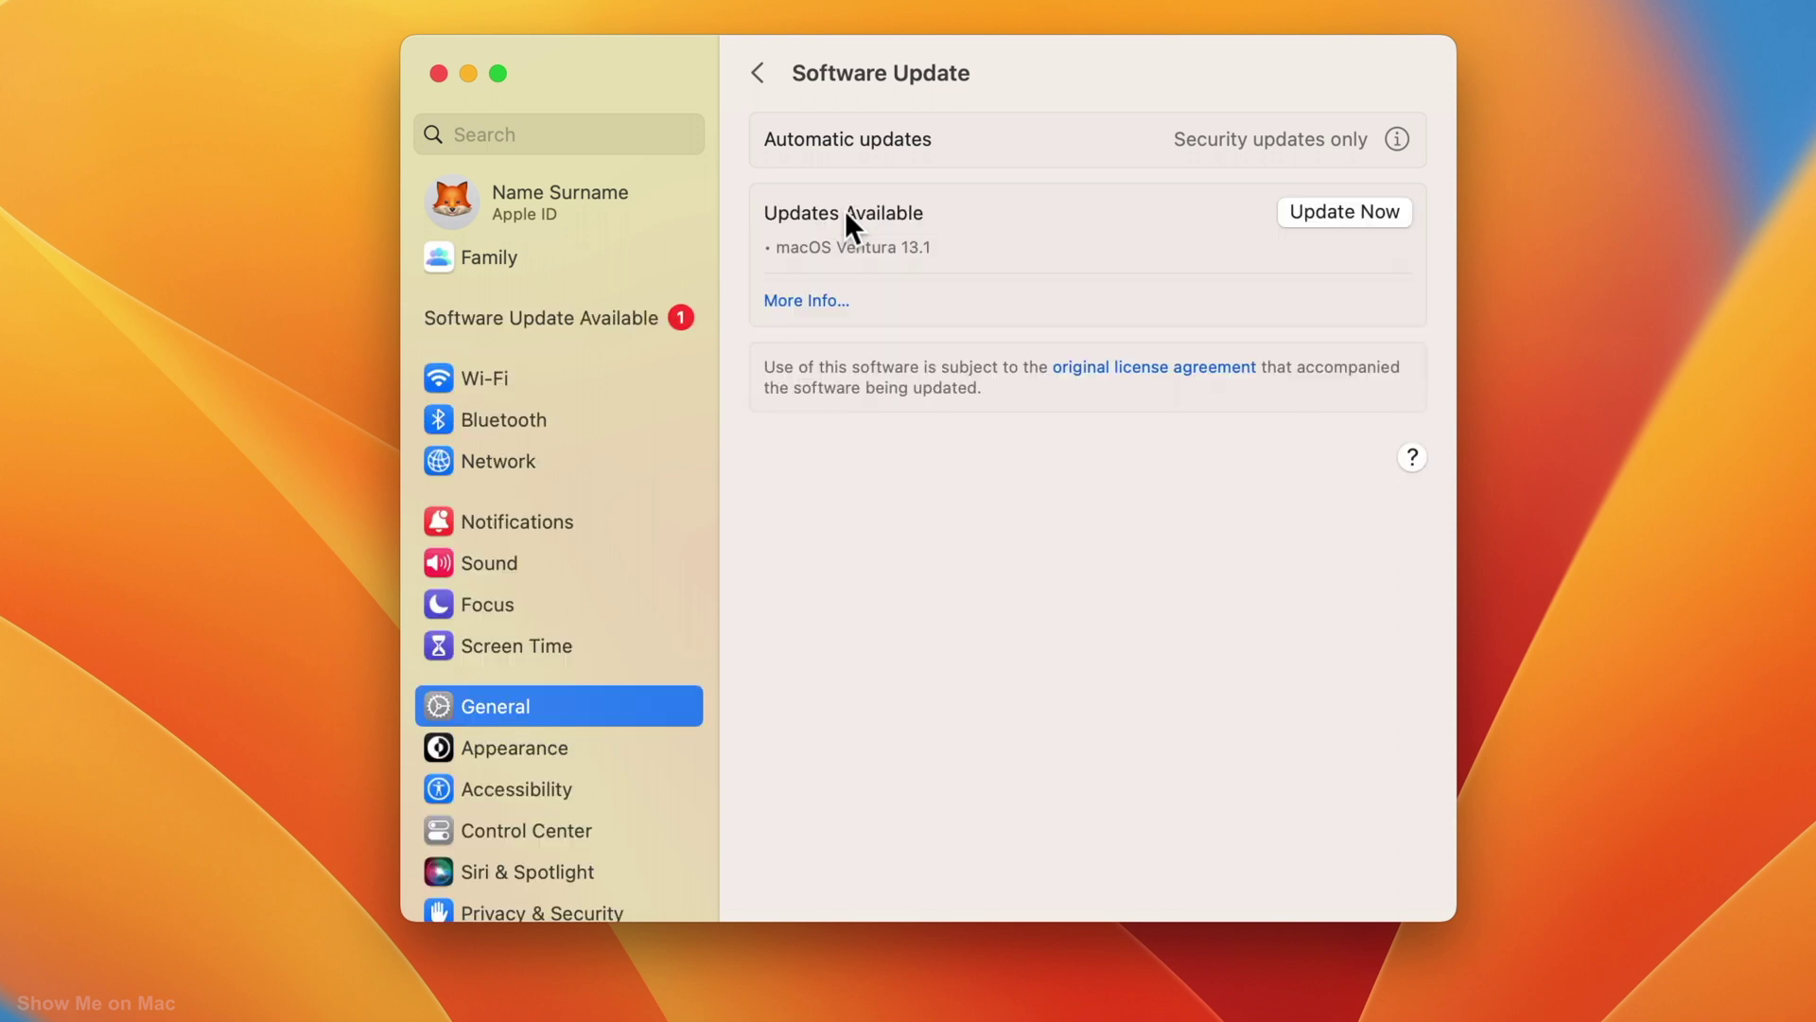
pyautogui.click(1348, 208)
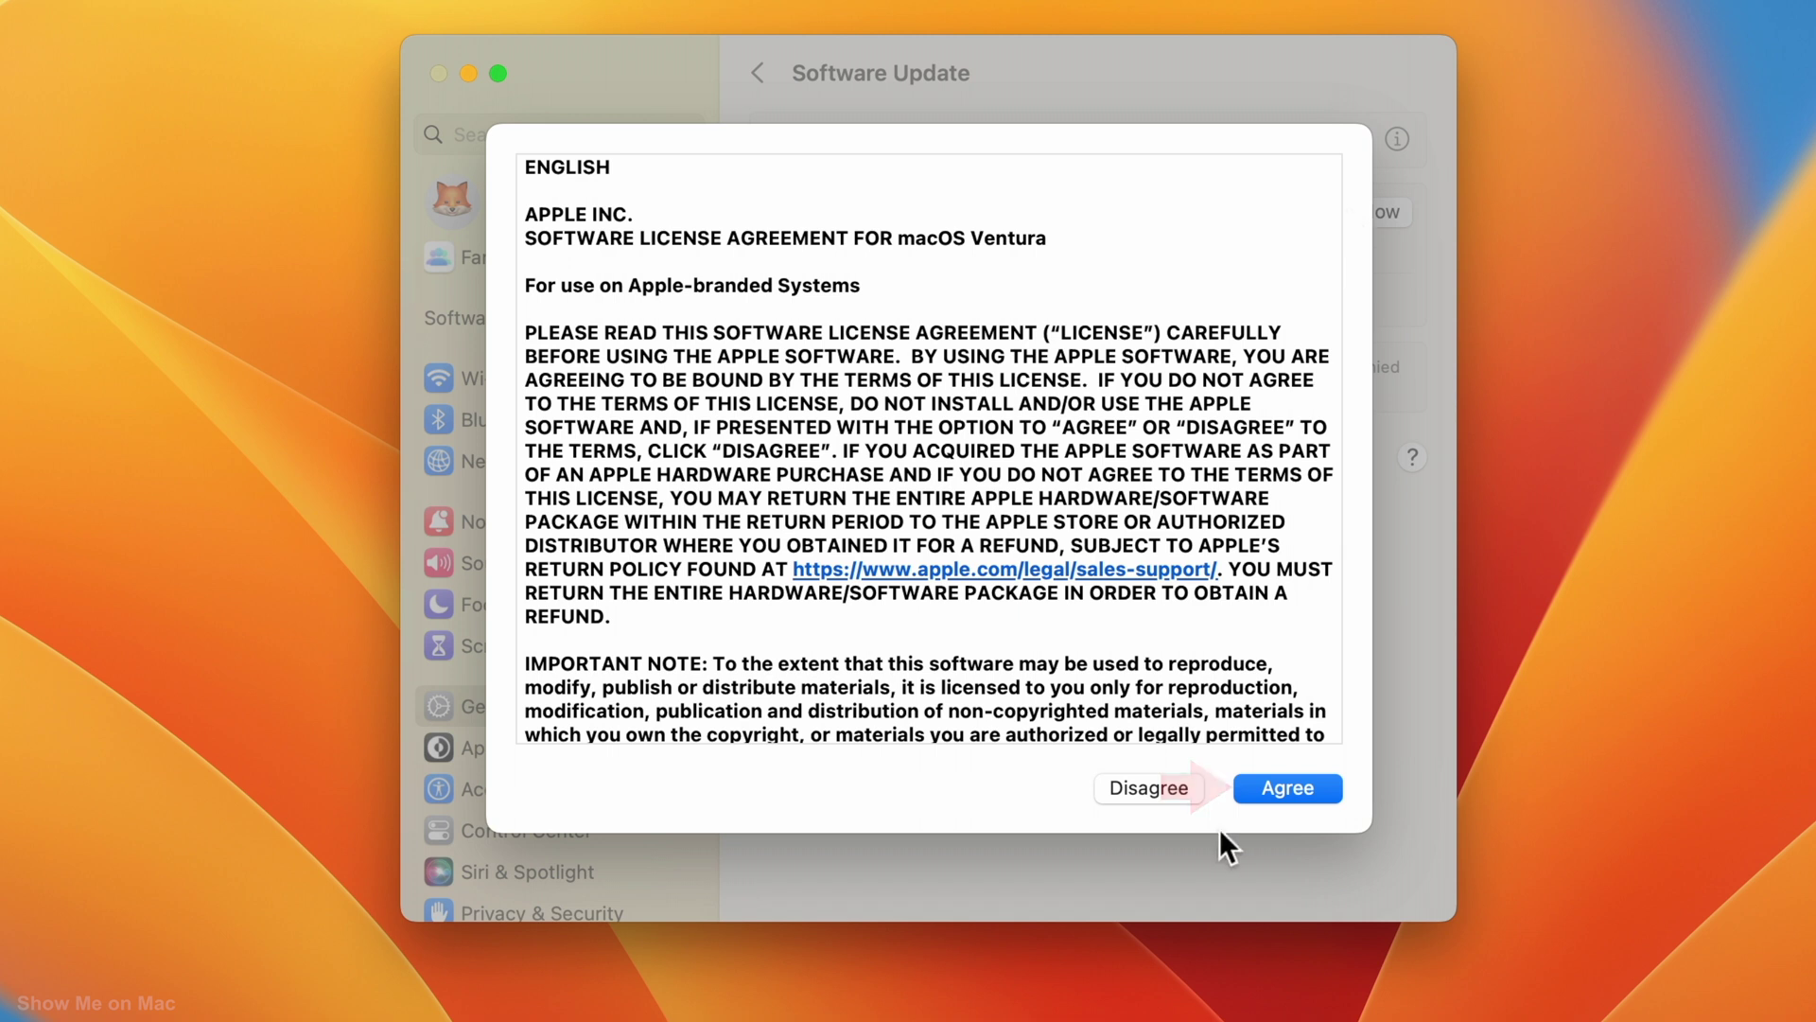
# - Accept the Ventura 13.1 license and authorise the update with your password
pyautogui.click(1291, 788)
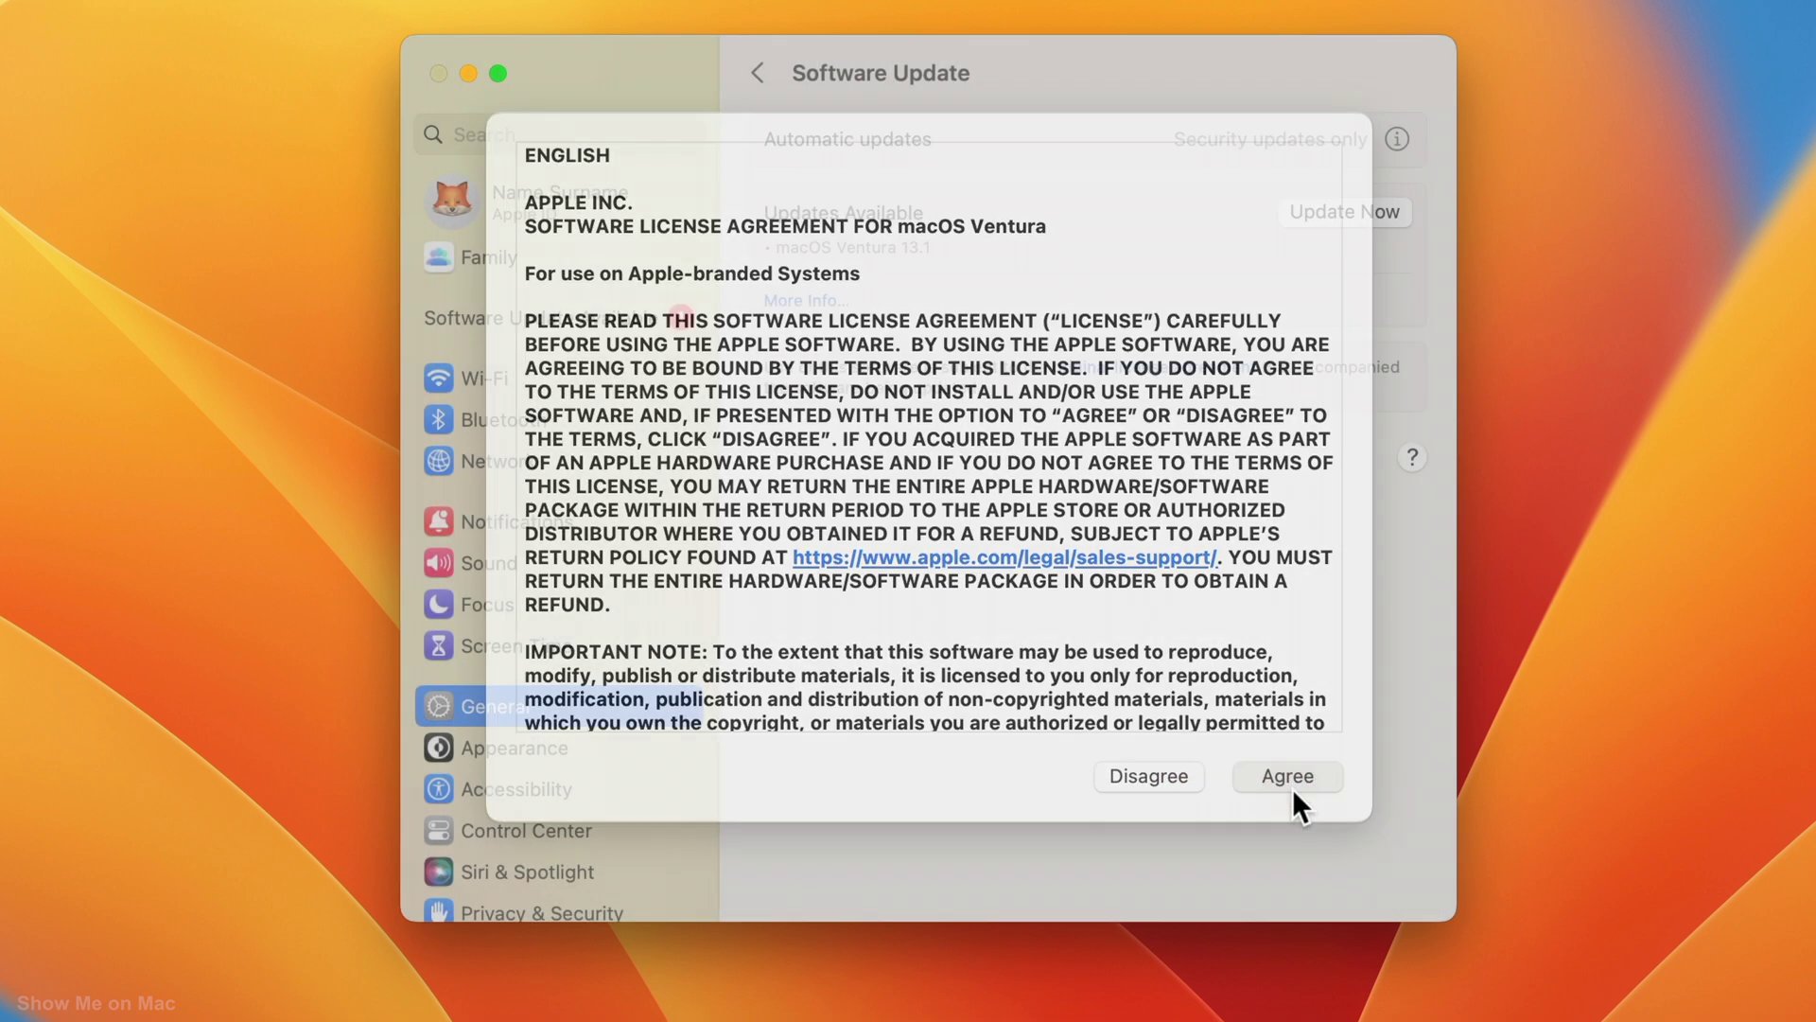
pyautogui.write('••••••••••')
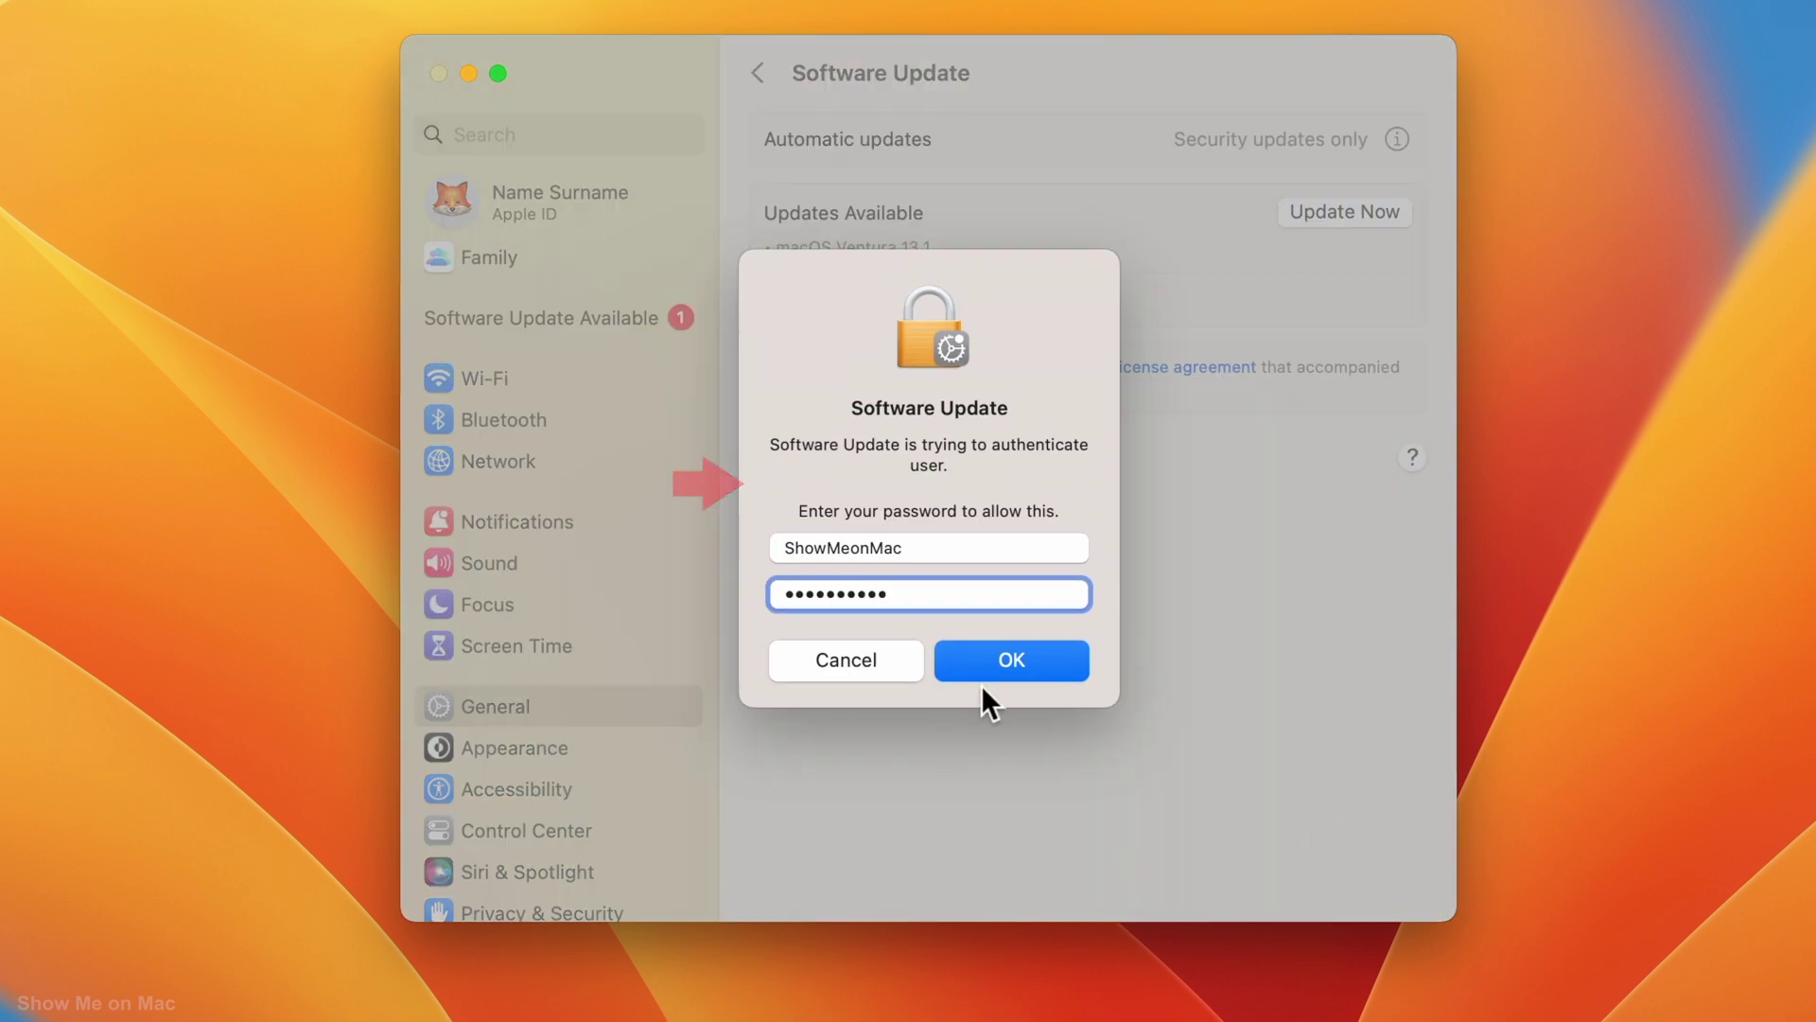
pyautogui.click(1010, 660)
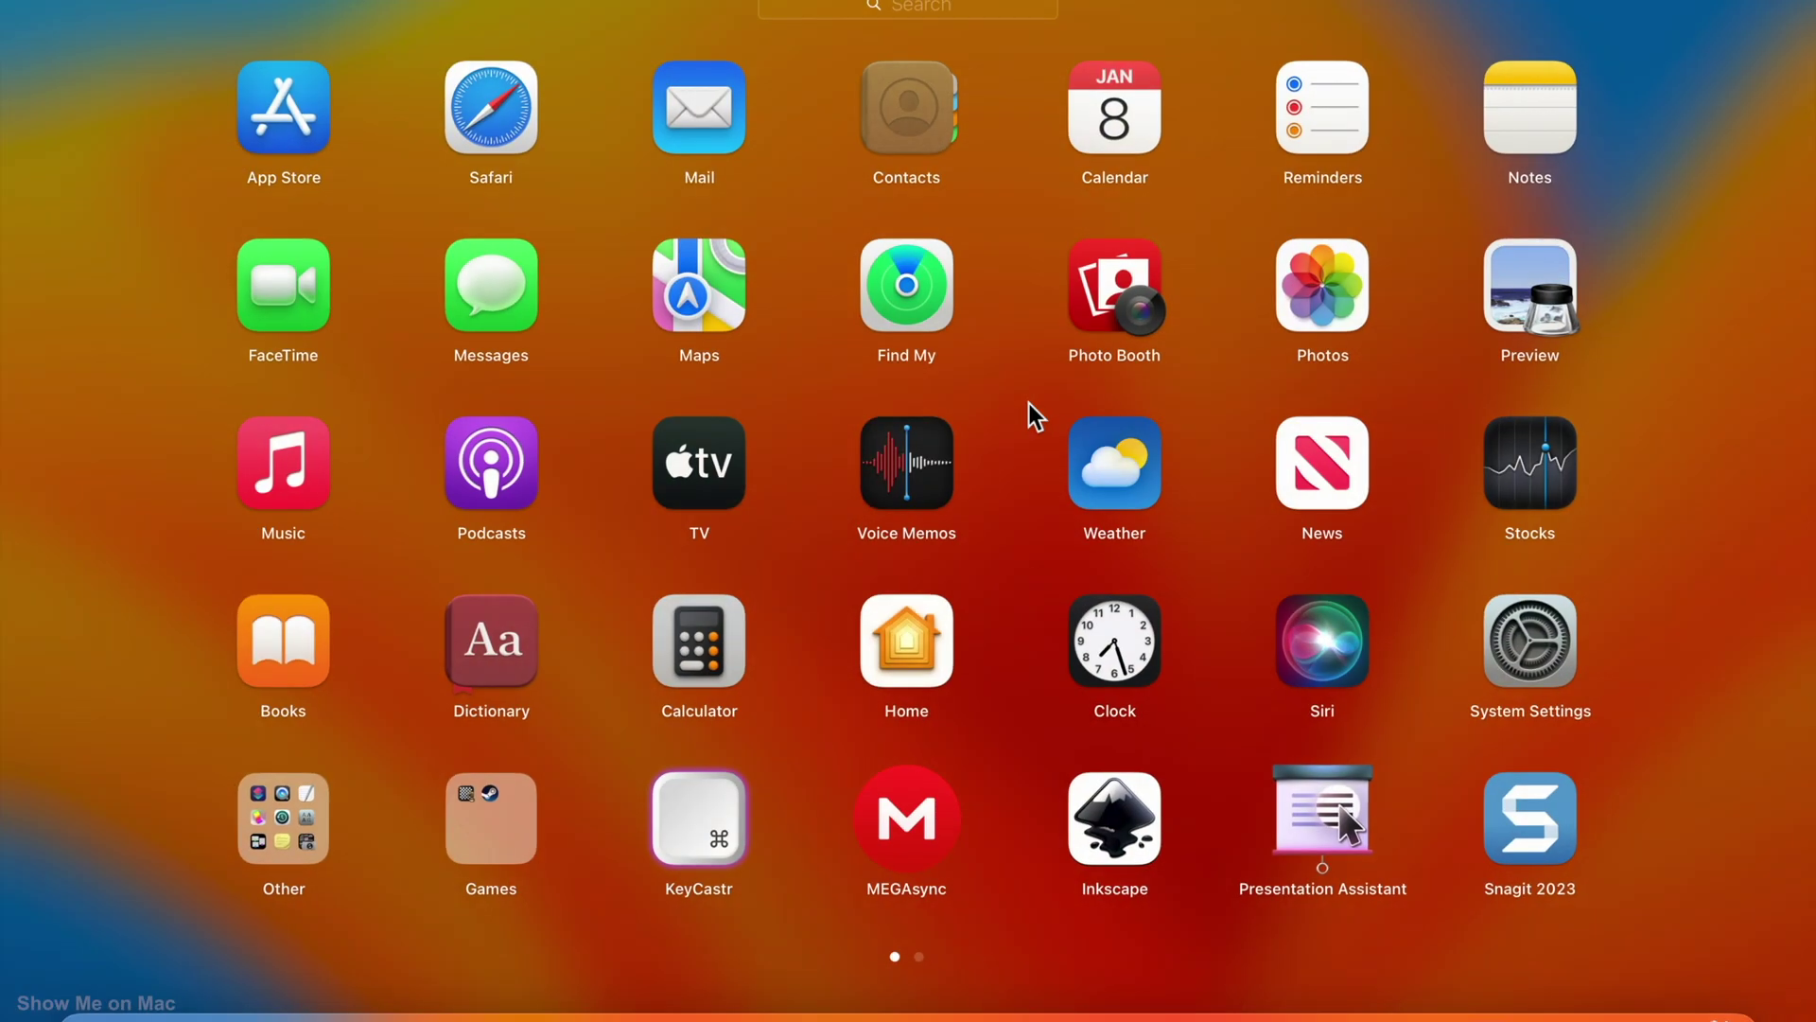
pyautogui.hscroll(5, 1029, 404)
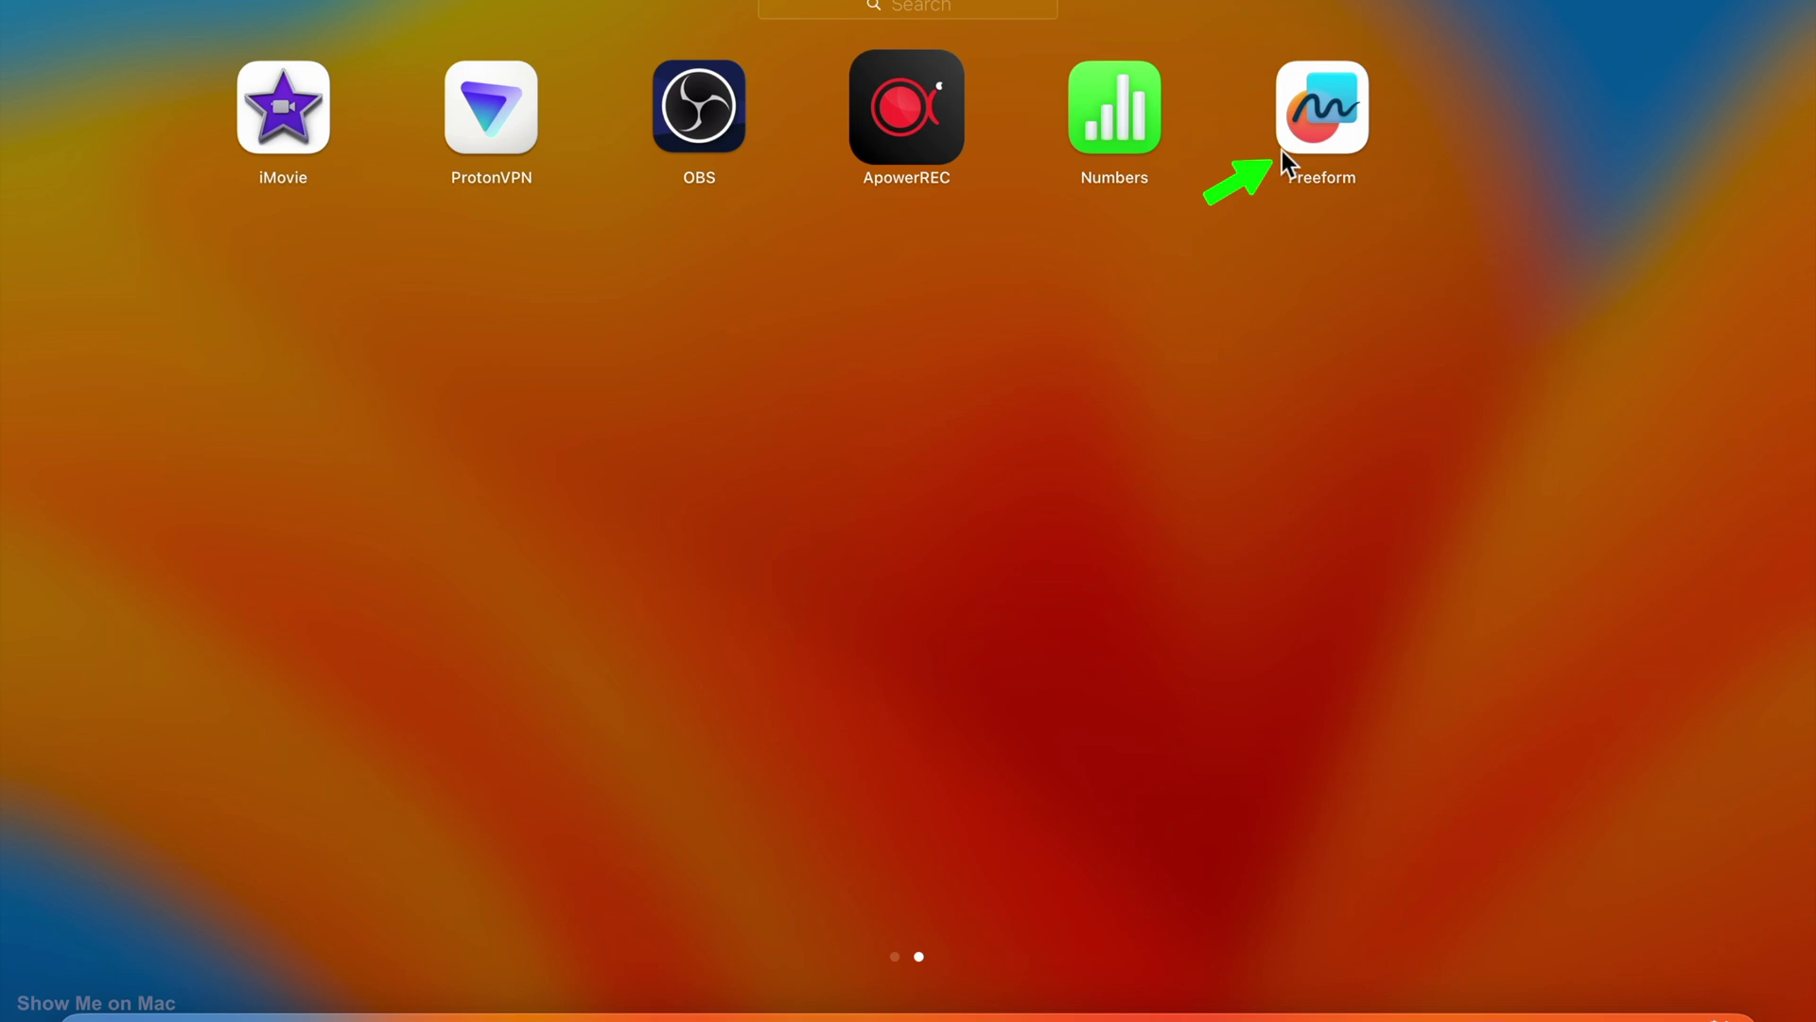
# - Launch Freeform from the second page of Launchpad
pyautogui.click(1319, 112)
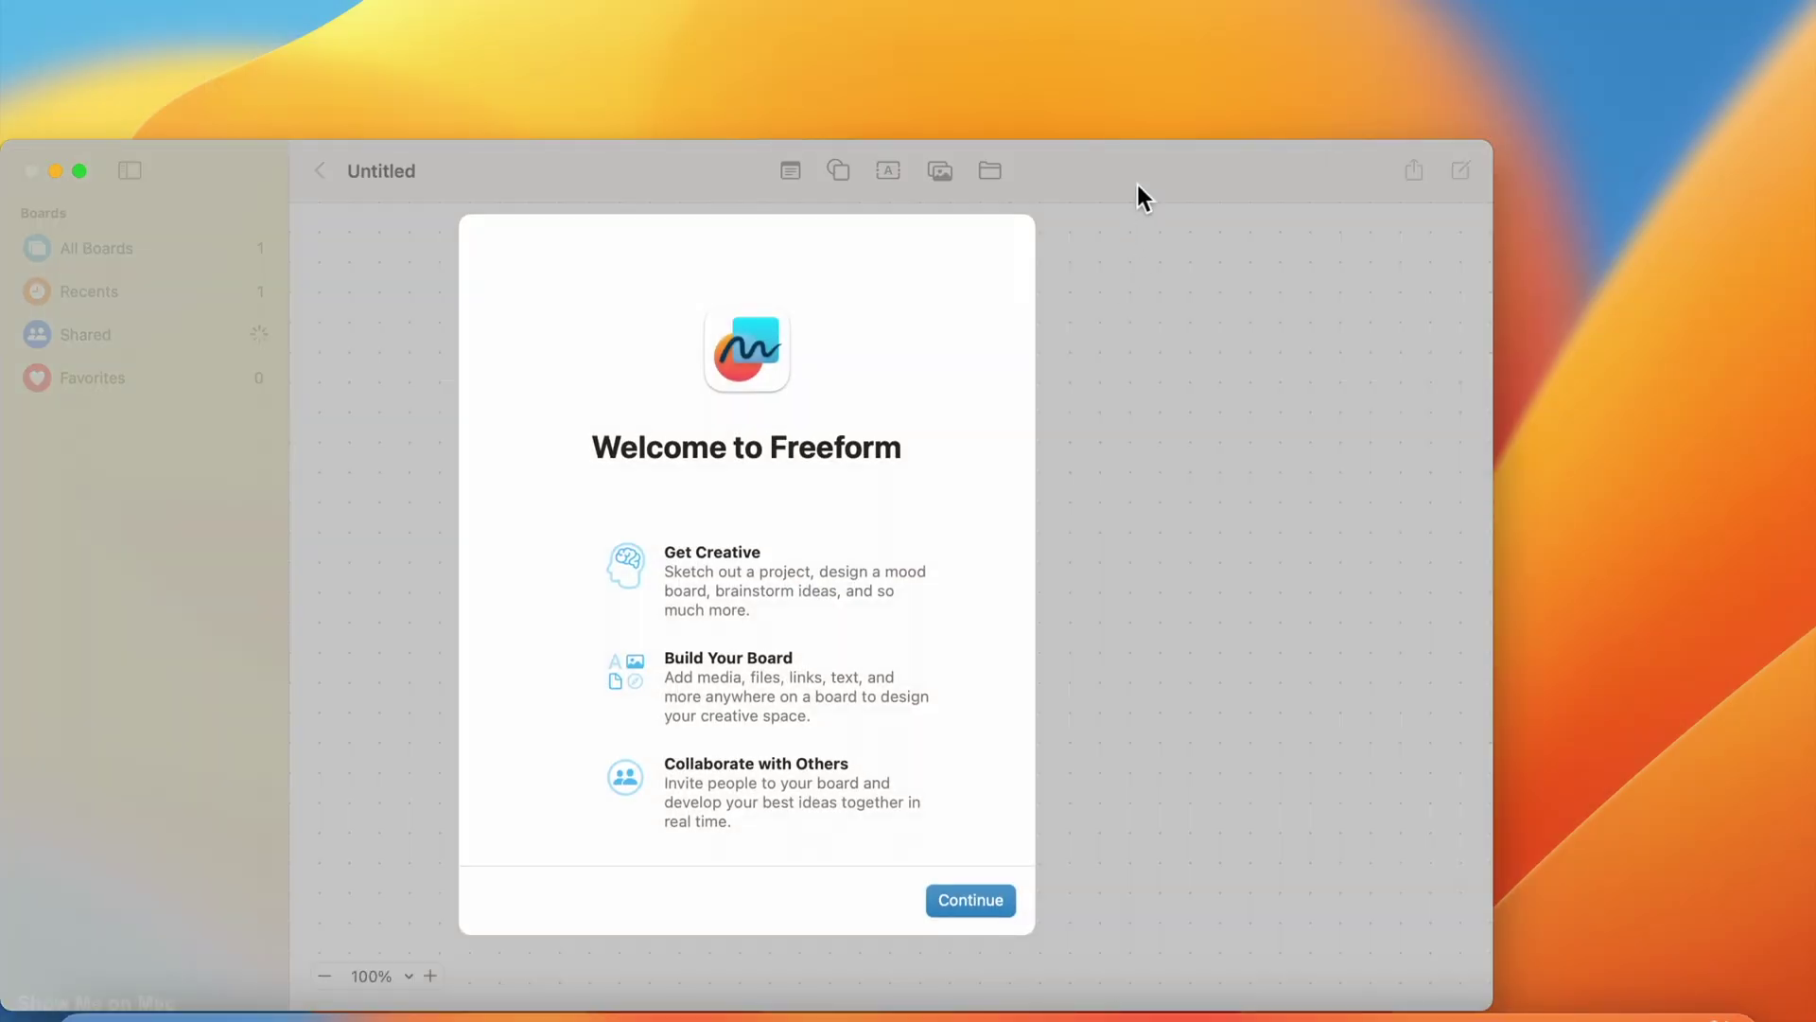